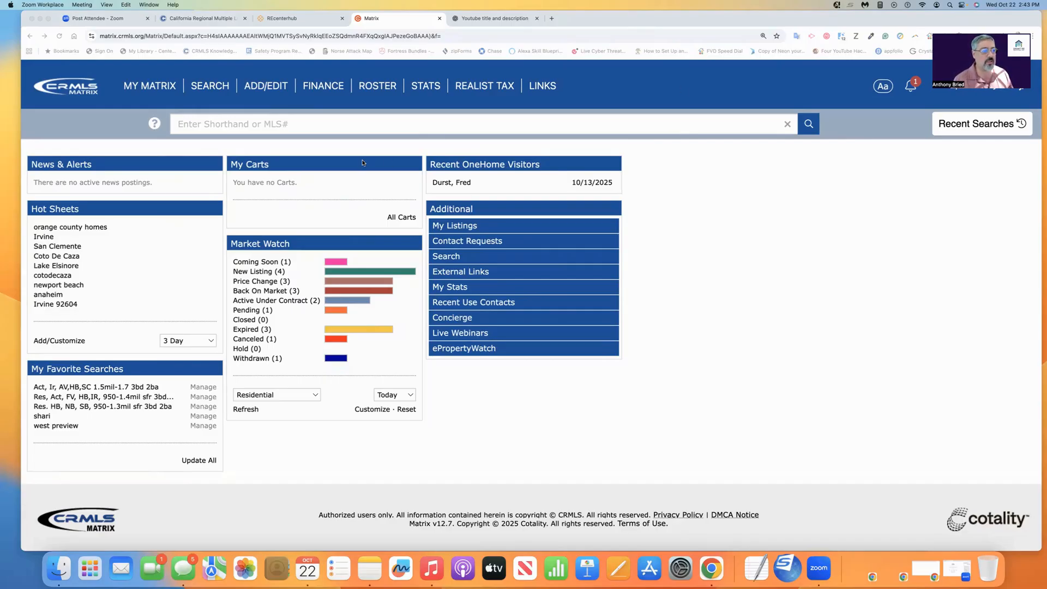
Open the Detail search form for Residential listings.
click(444, 164)
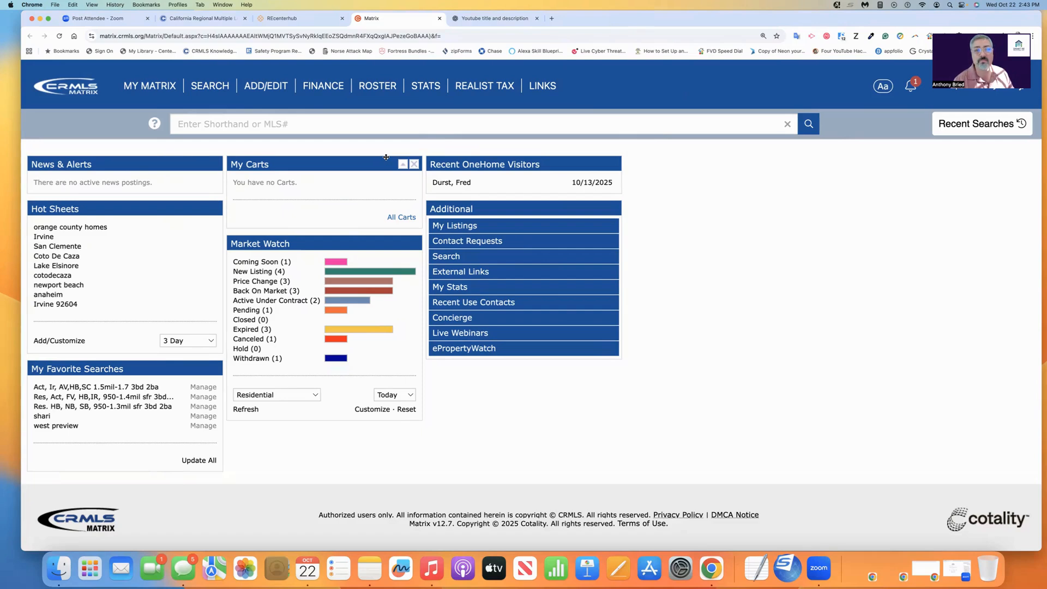
mouse_move(209, 91)
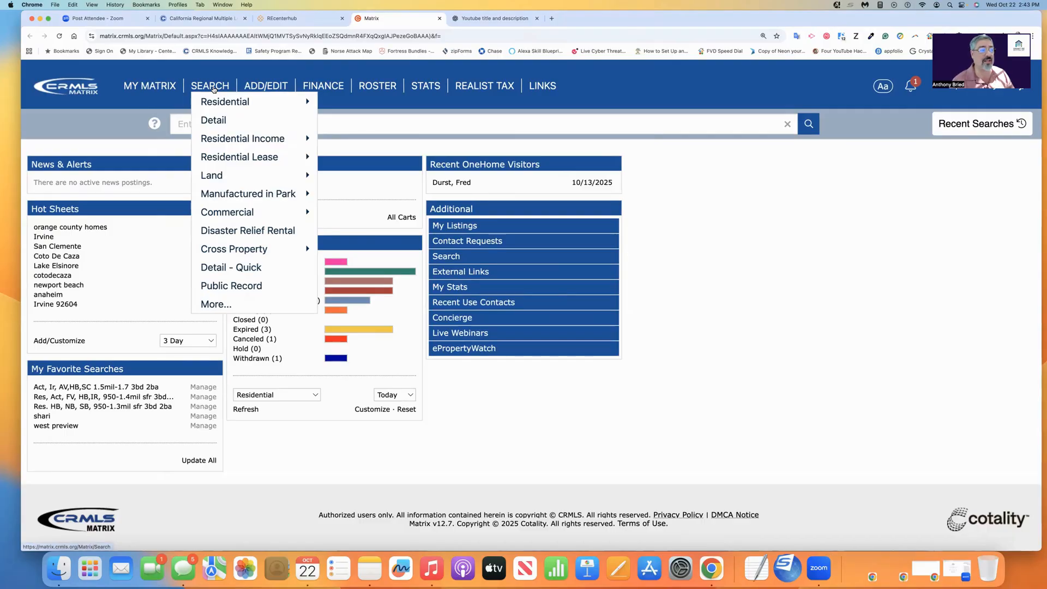
click(213, 89)
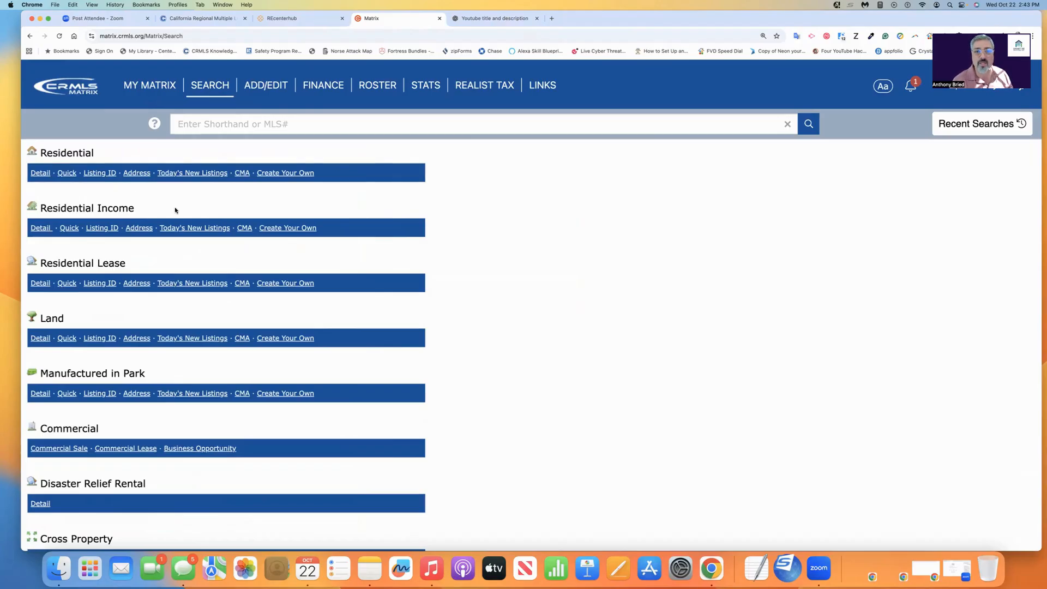
scroll(175, 210, down, 3)
scroll(175, 209, up, 3)
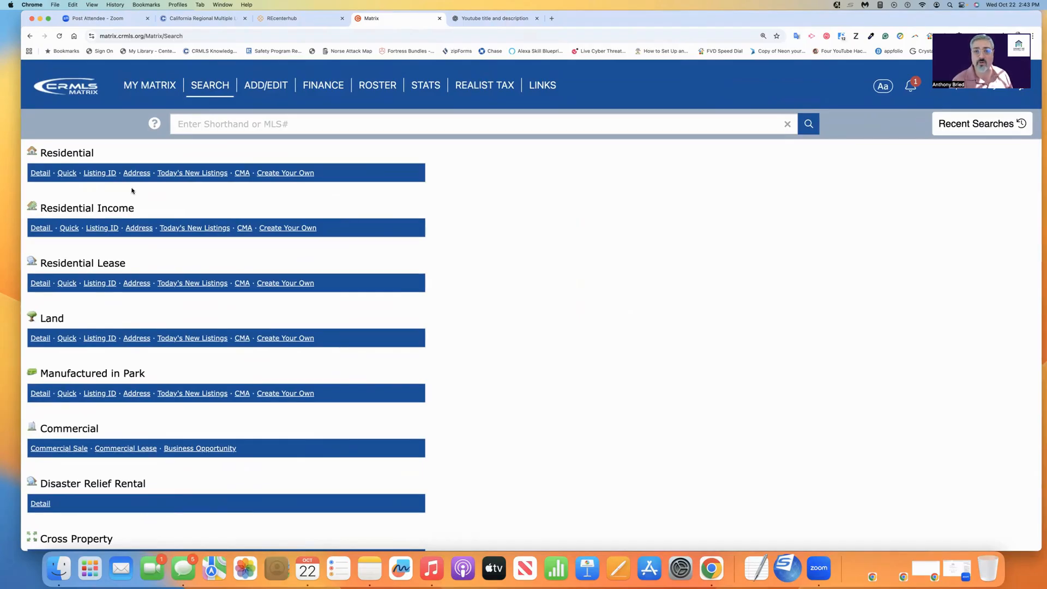
click(40, 172)
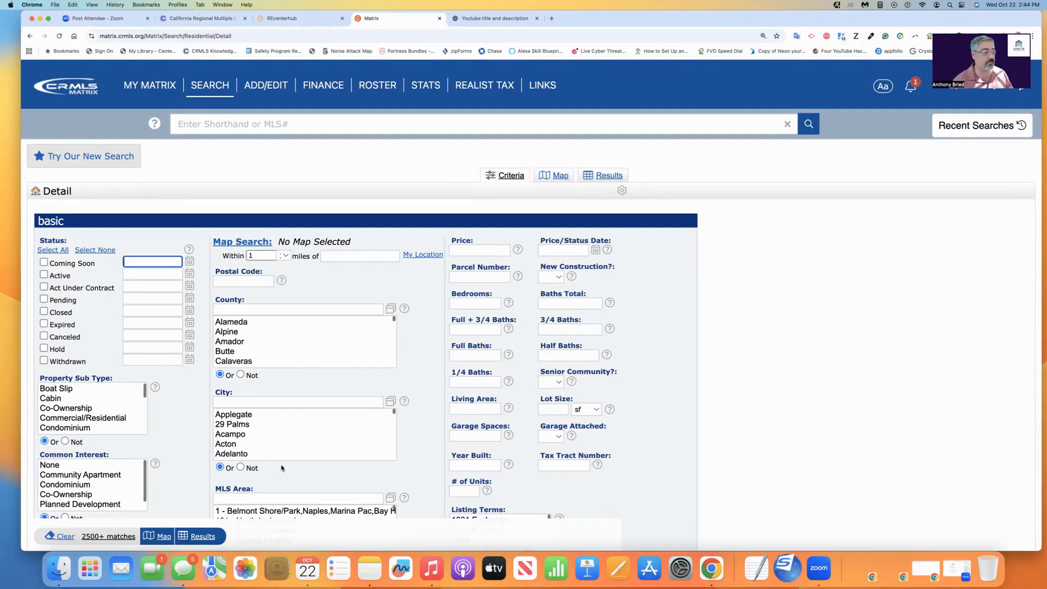
Limit the listing status criteria to Active only.
scroll(185, 427, down, 3)
scroll(185, 427, down, 2)
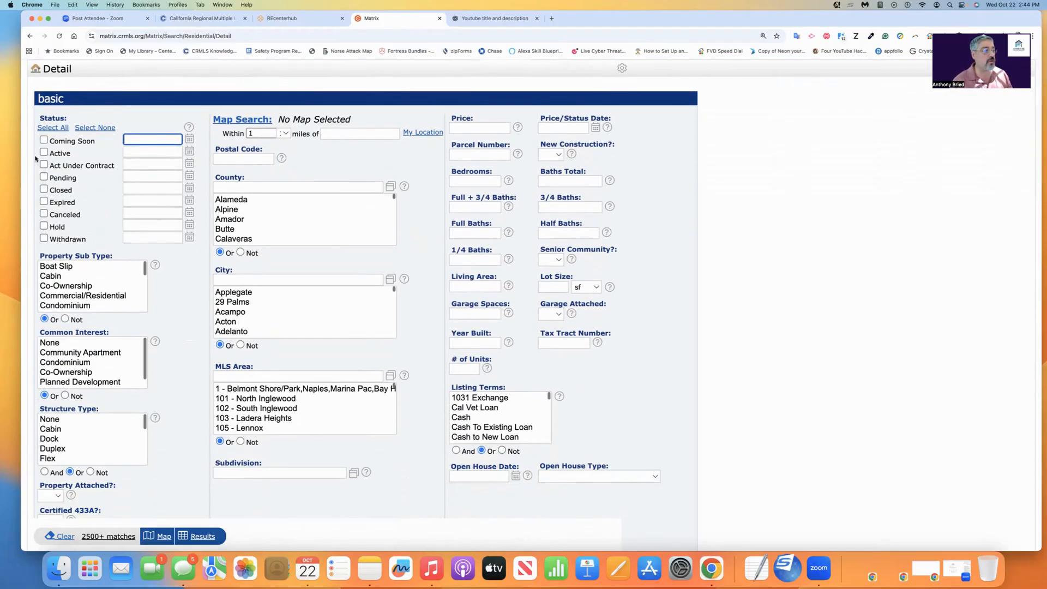
click(43, 140)
click(43, 152)
click(44, 177)
click(44, 177)
click(43, 152)
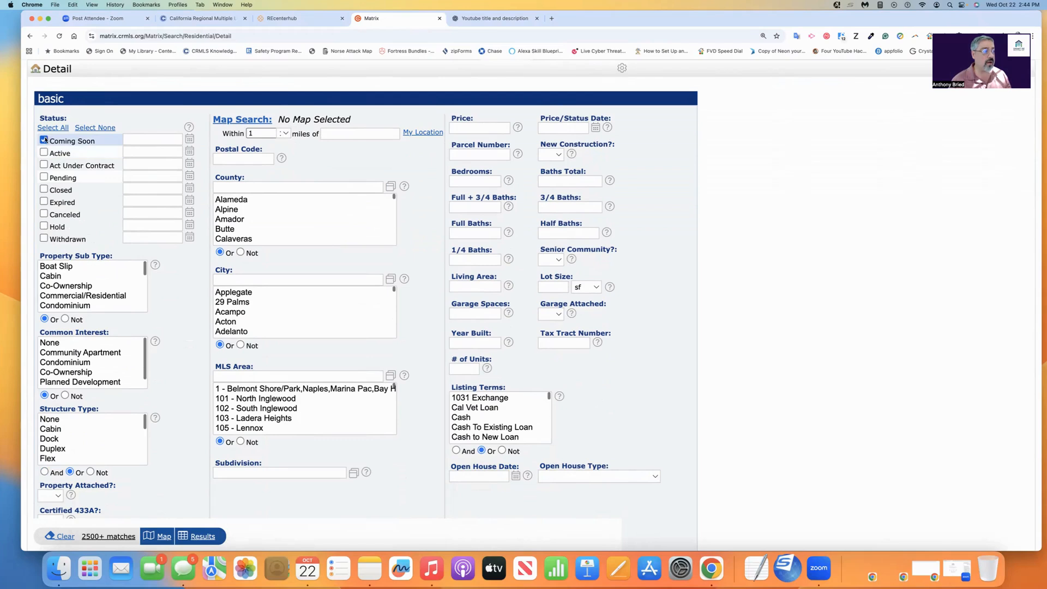
click(43, 140)
click(44, 153)
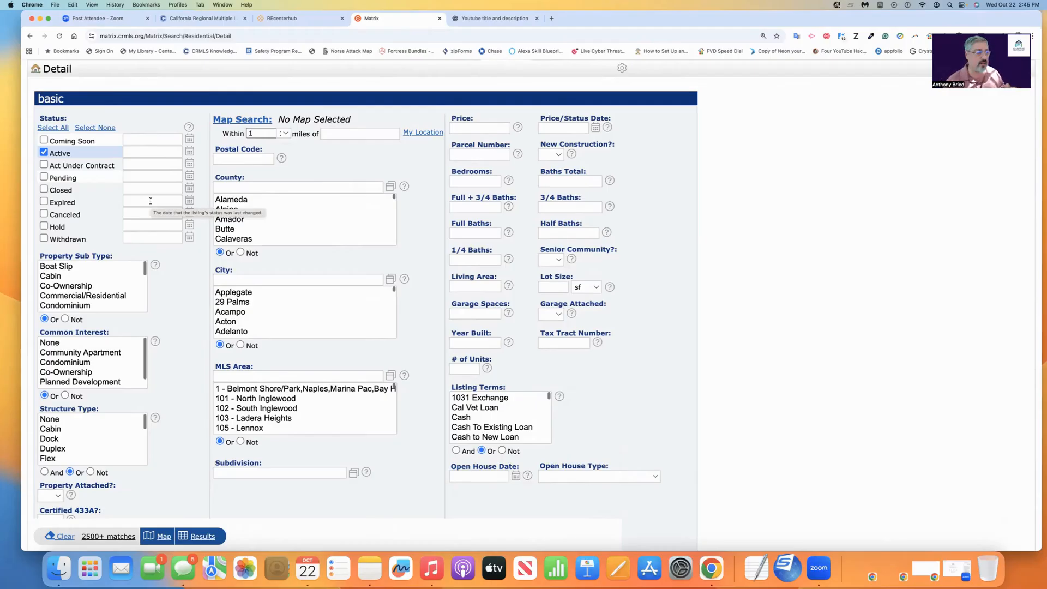
Try selecting property sub types such as Boat Slip as a search filter, and clear the selection.
scroll(93, 224, down, 2)
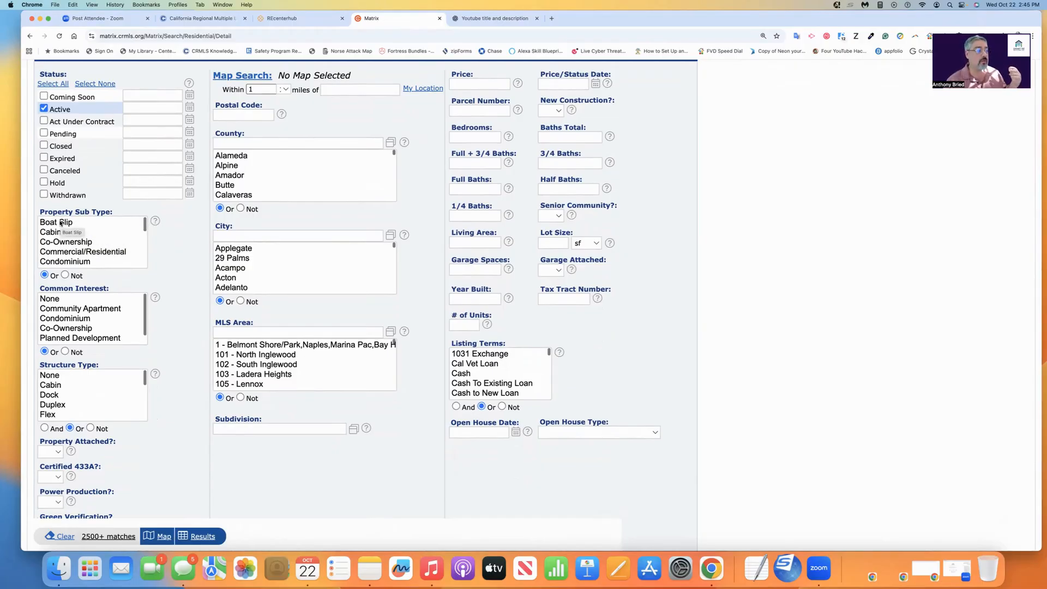
click(61, 223)
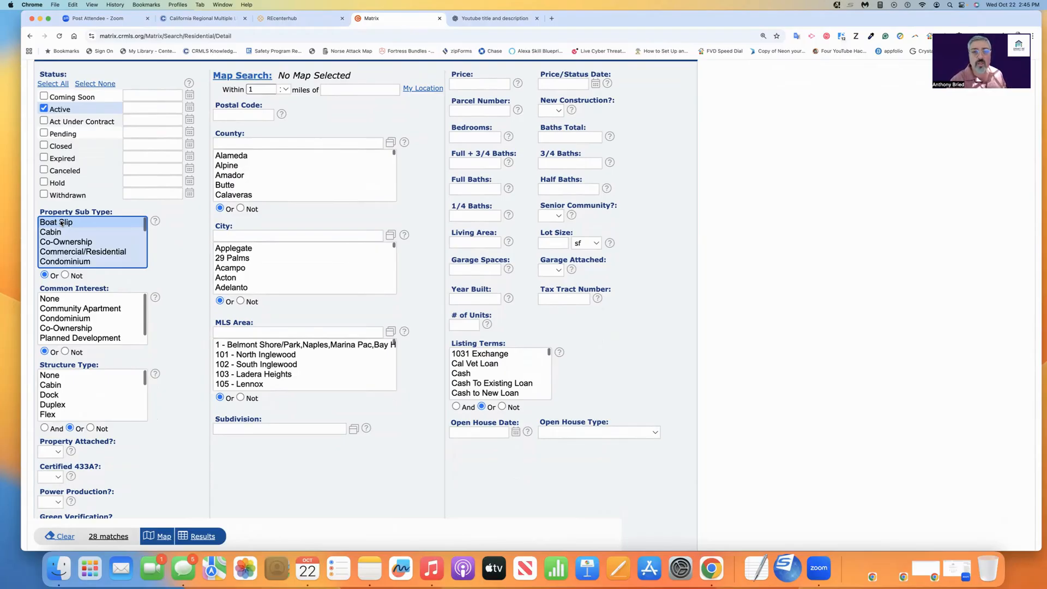
drag(69, 245, 65, 258)
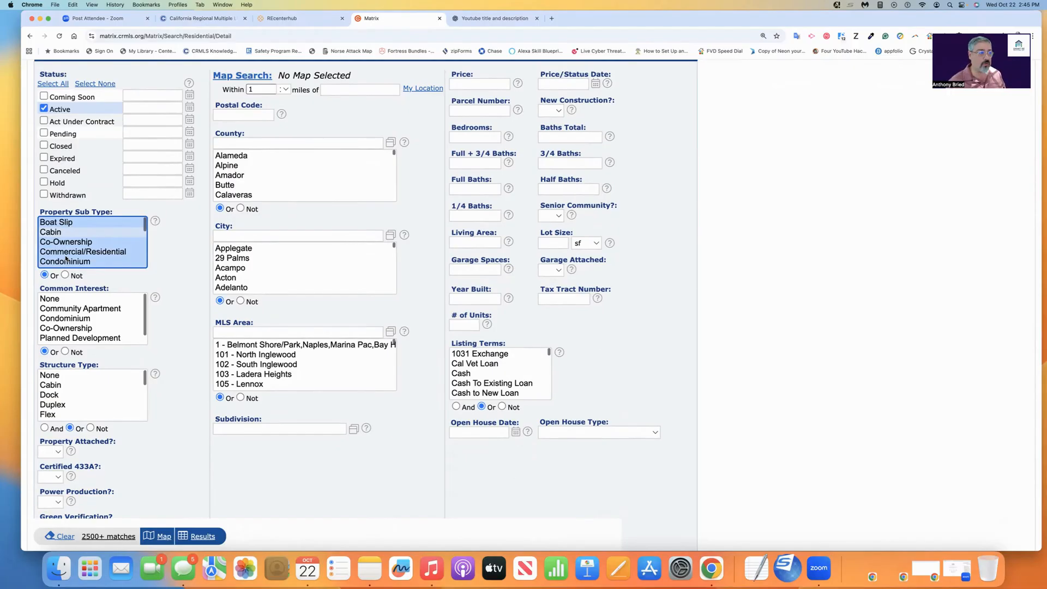
super+click(65, 259)
super+click(67, 252)
super+click(67, 244)
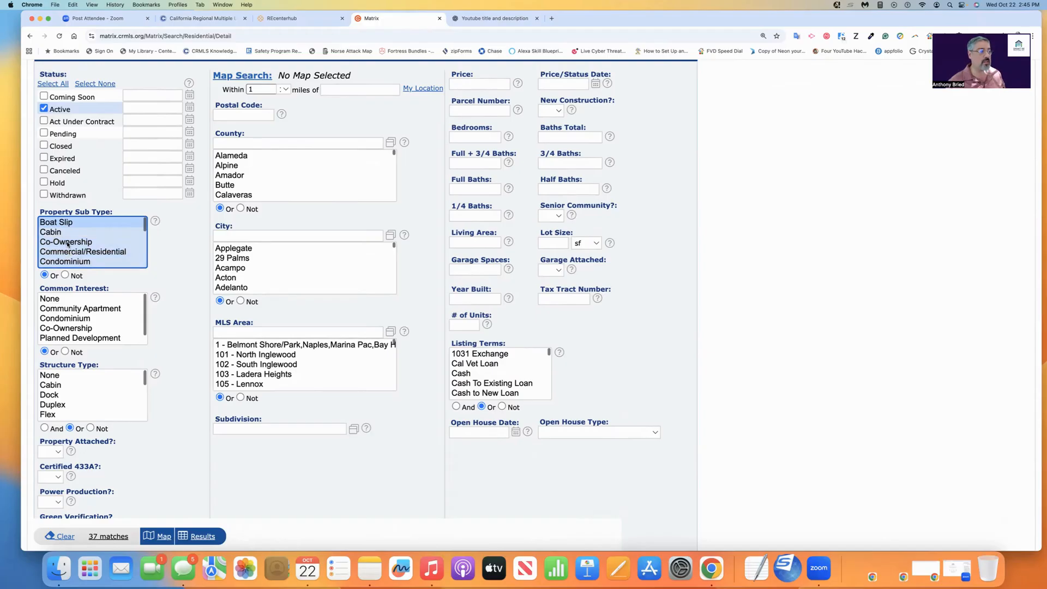
super+click(62, 225)
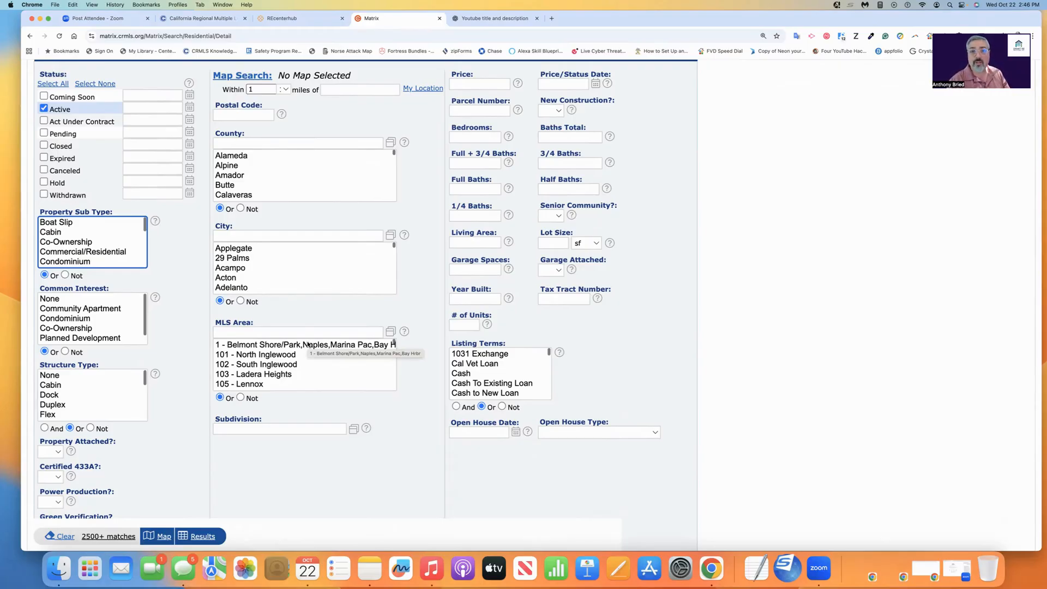
Restrict the search to Orange county and the city of Aliso Viejo by picking them from the lists.
scroll(248, 180, down, 8)
scroll(248, 187, down, 3)
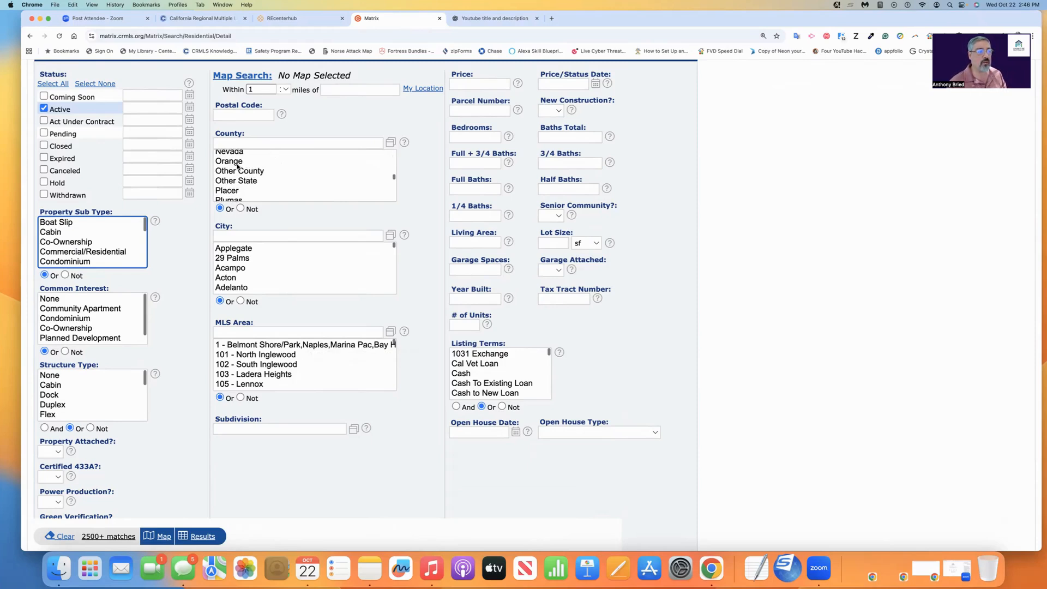
click(237, 163)
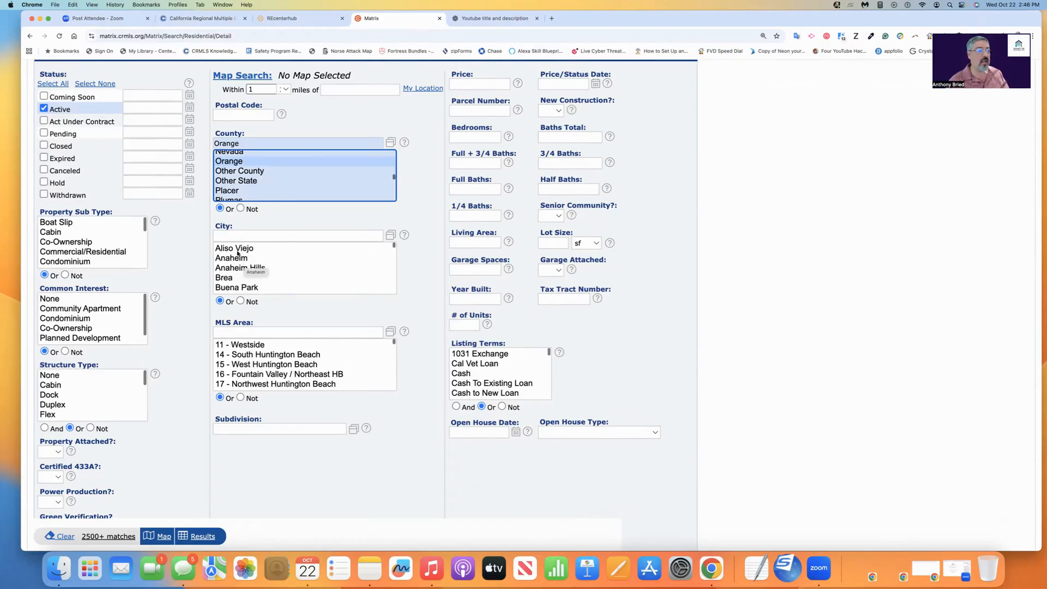
click(242, 250)
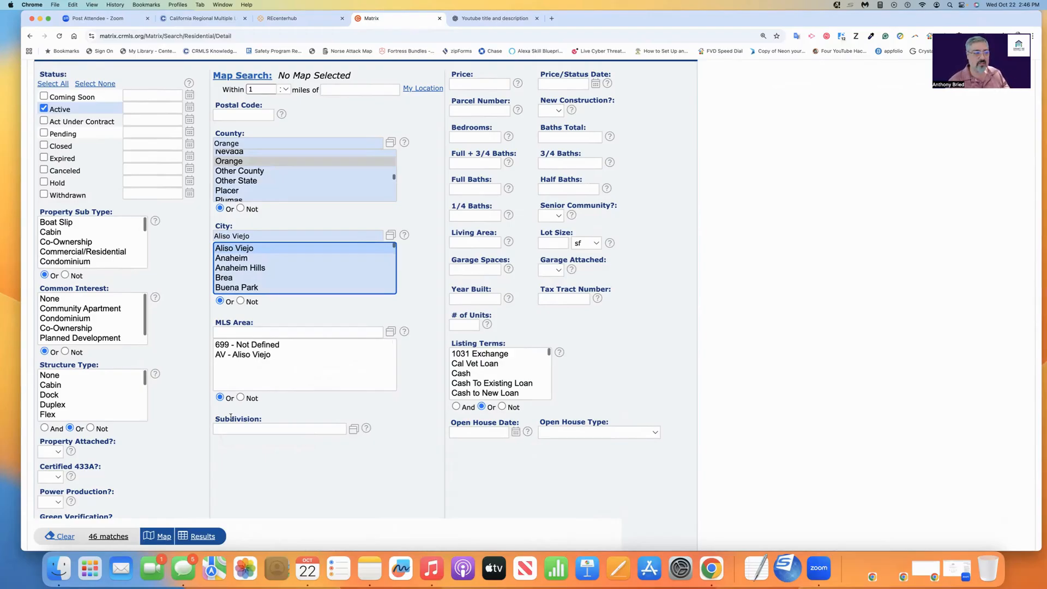
Clear the Orange county and Aliso Viejo city criteria.
drag(245, 144, 203, 149)
key(BackSpace)
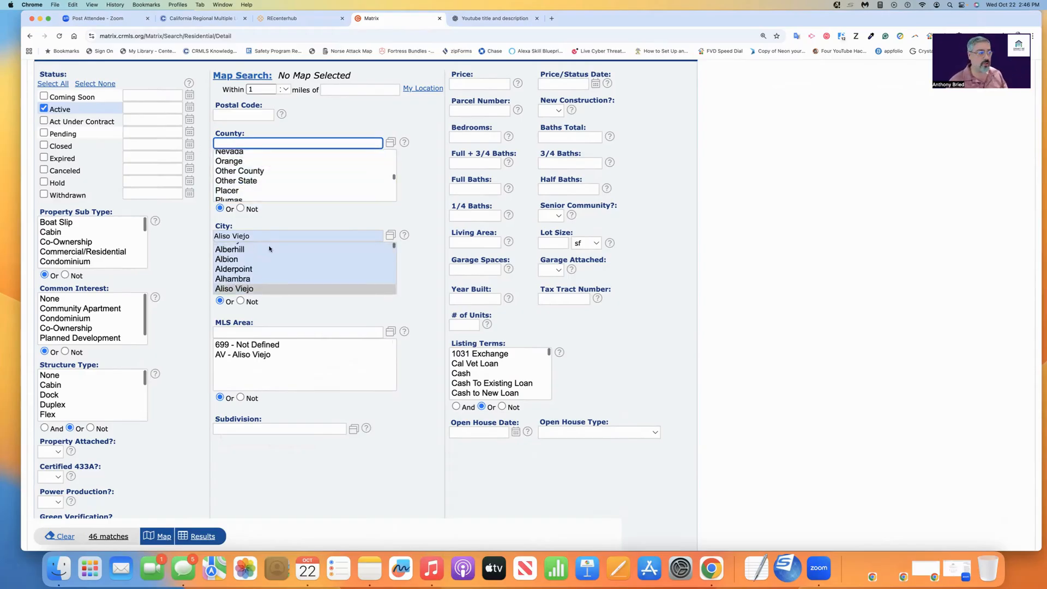
drag(261, 236, 197, 234)
key(BackSpace)
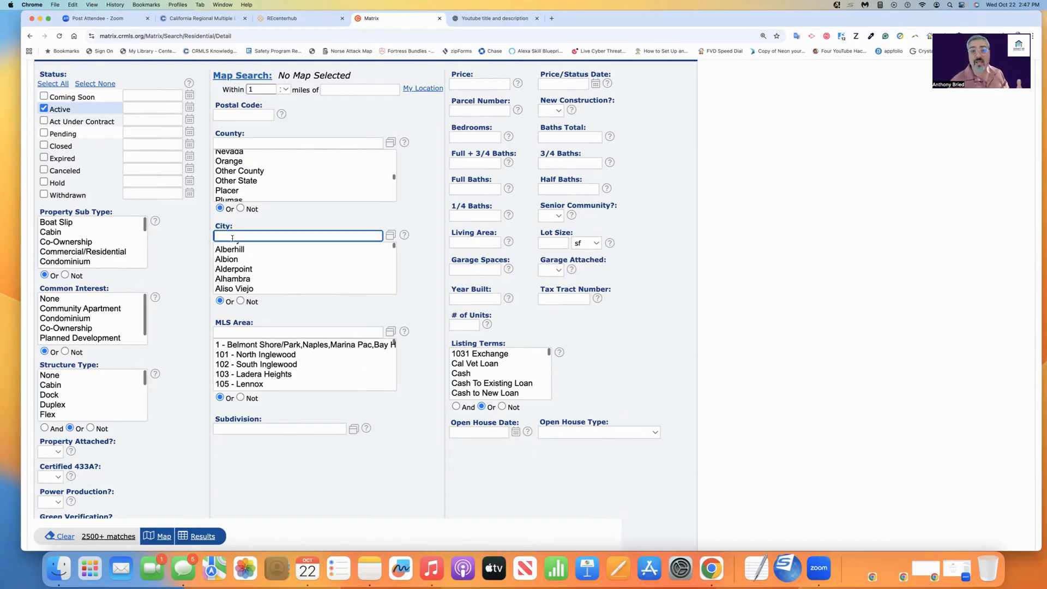
Enter Aliso Viejo, Irvine and Fountain Valley as comma-separated values in the City criteria.
text(al)
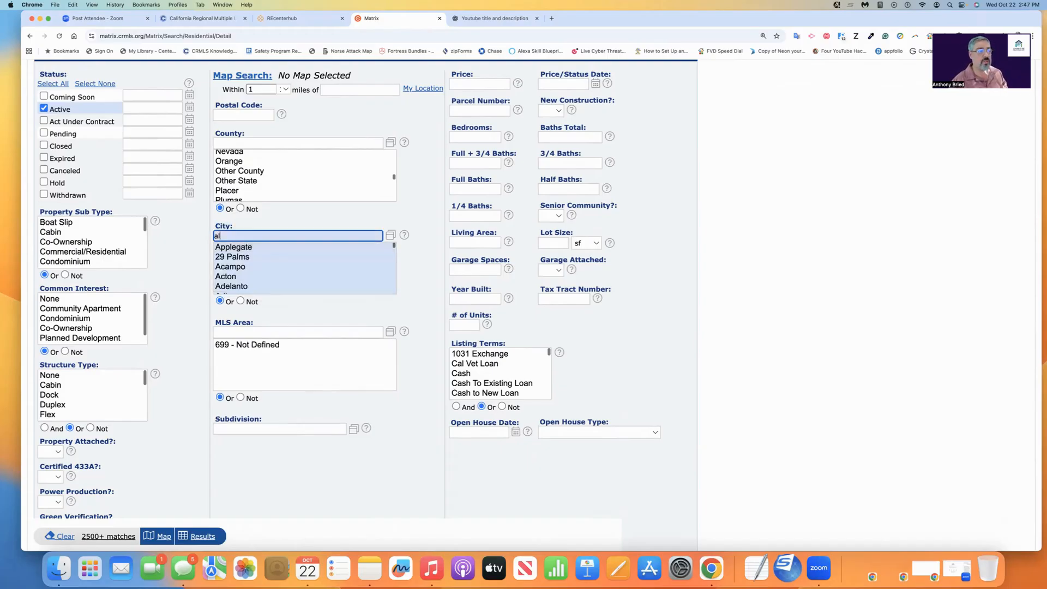
text(iso viejo)
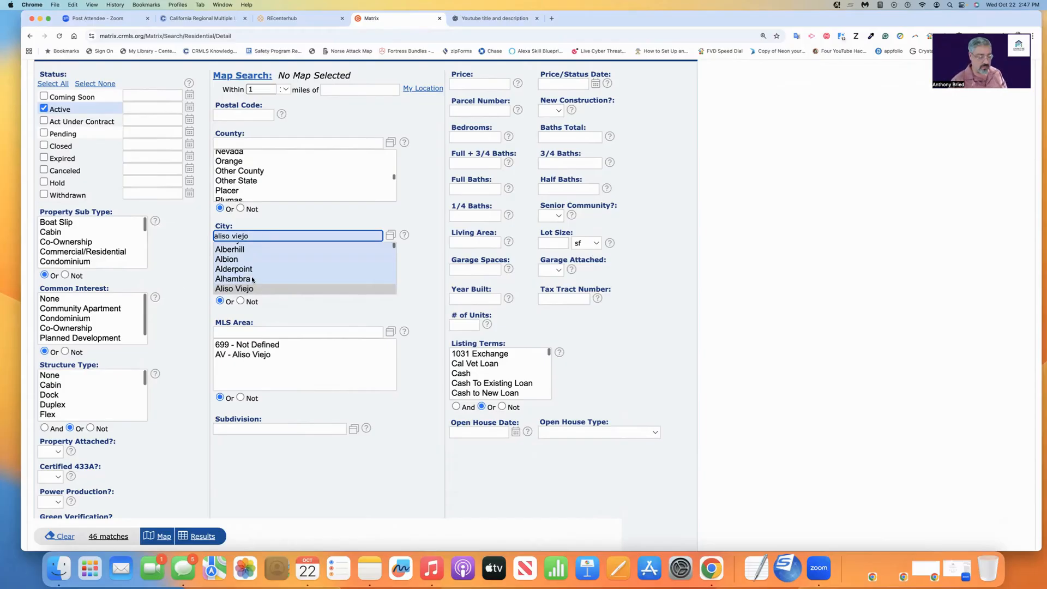
text(,)
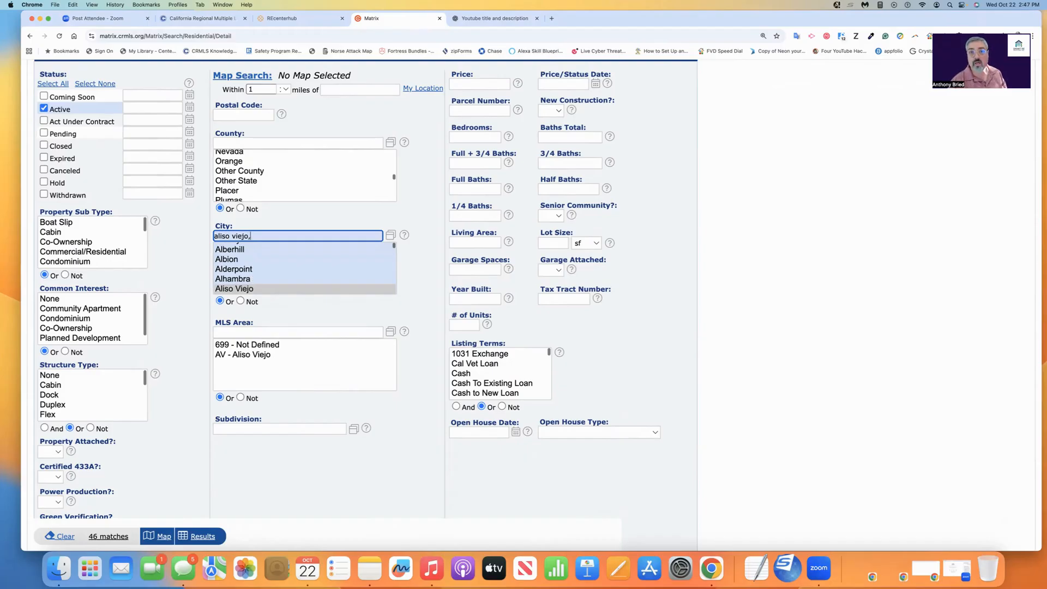
text(irvine,)
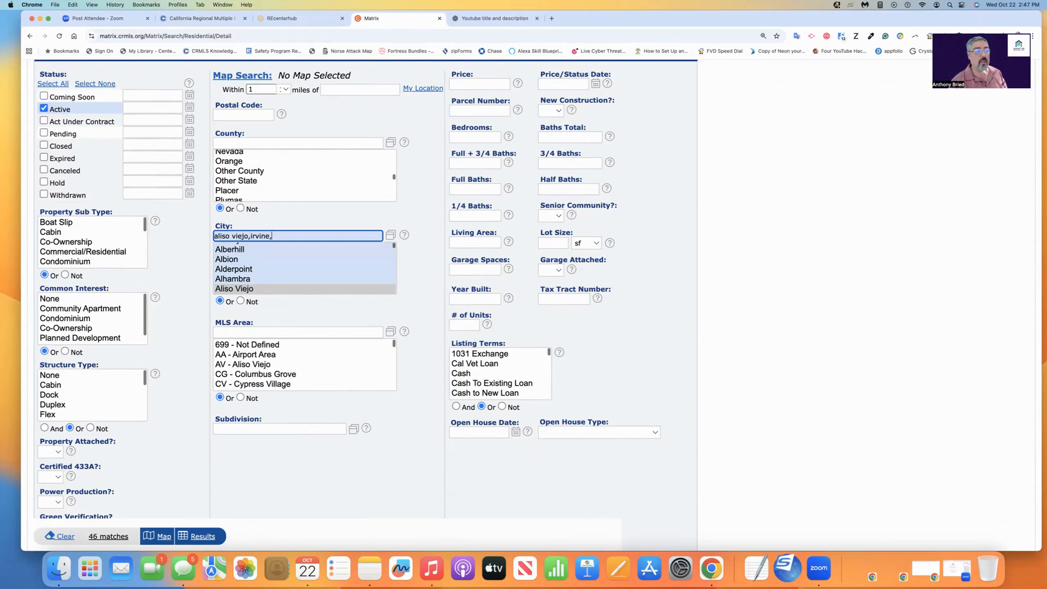
text(fountain)
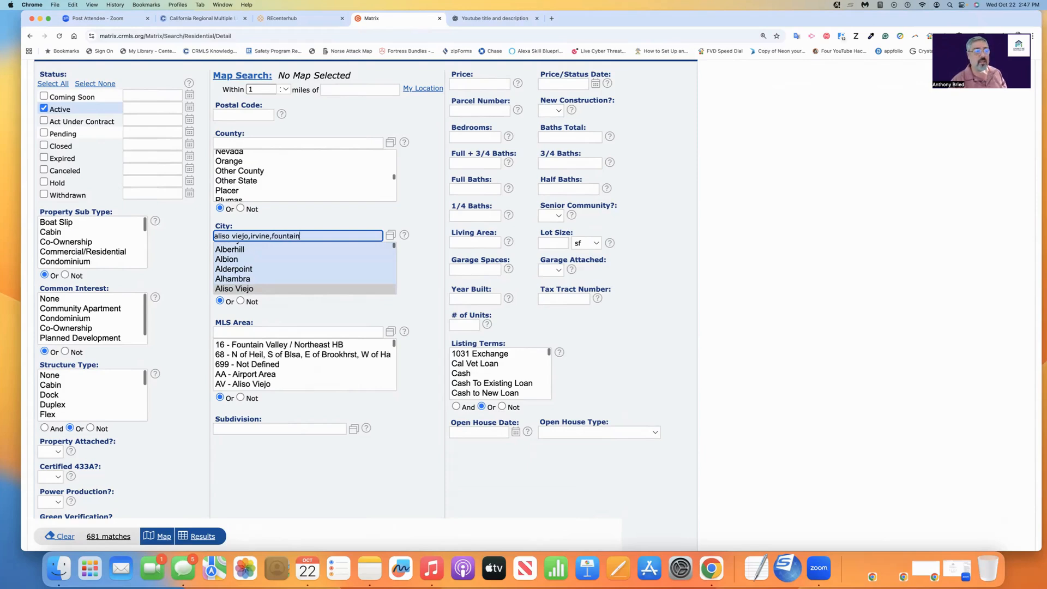
text( valley,)
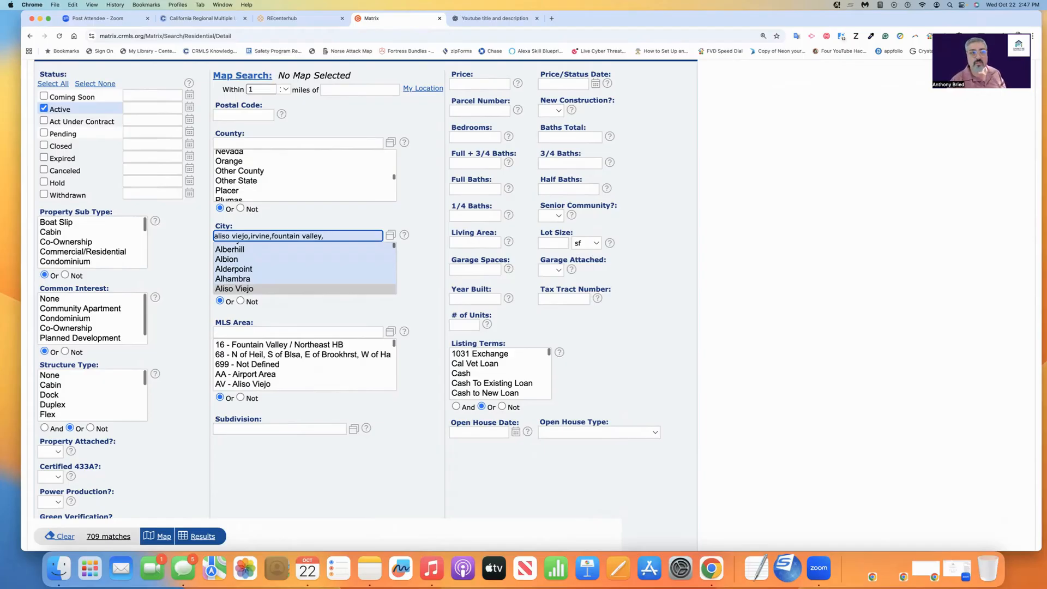
Set the Price criteria to a minimum by entering 1200000+.
scroll(413, 281, up, 3)
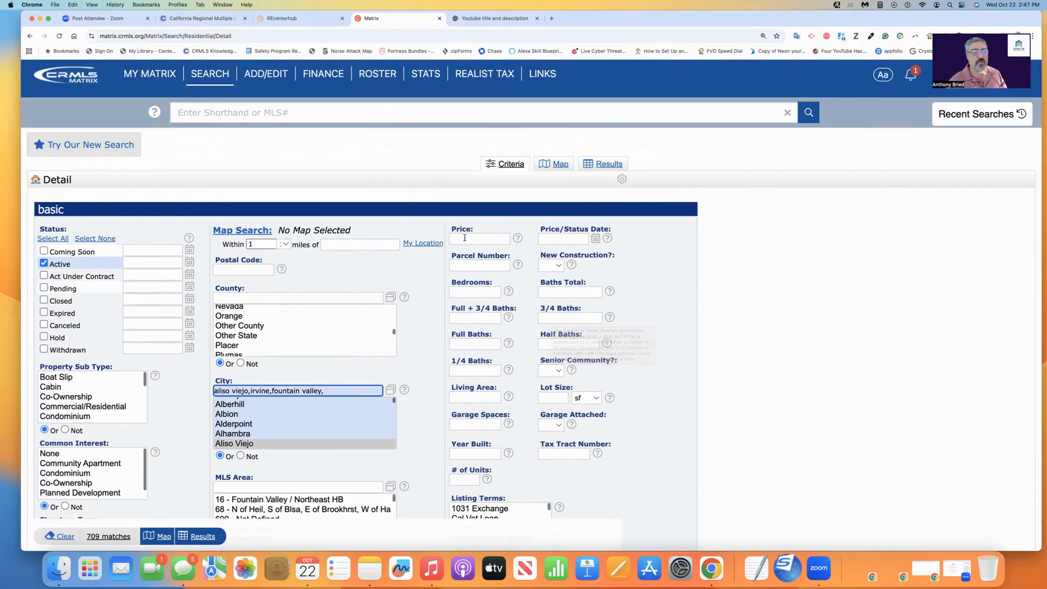
drag(470, 231, 499, 252)
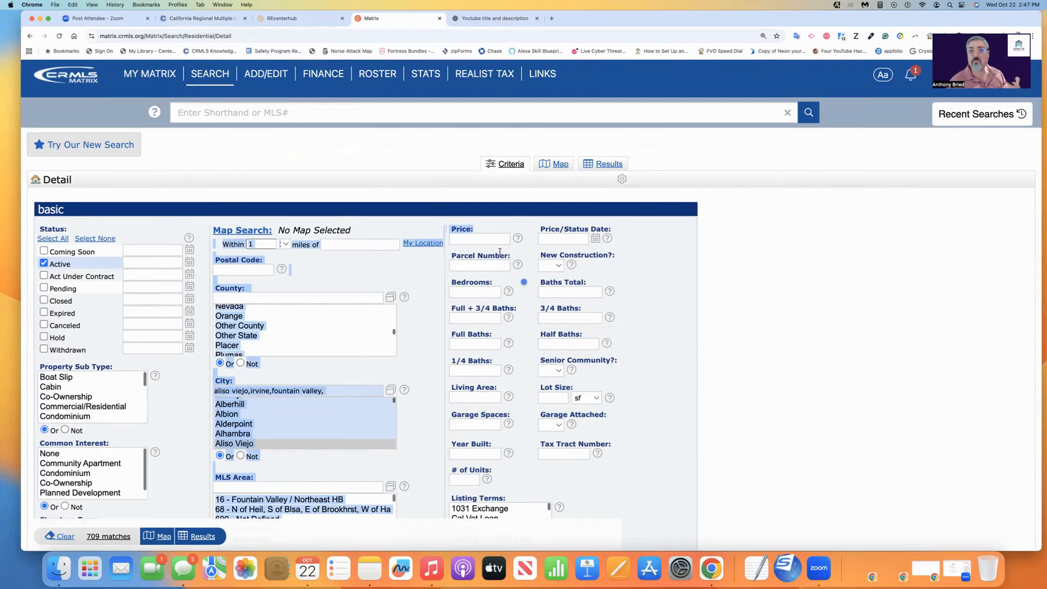
click(483, 240)
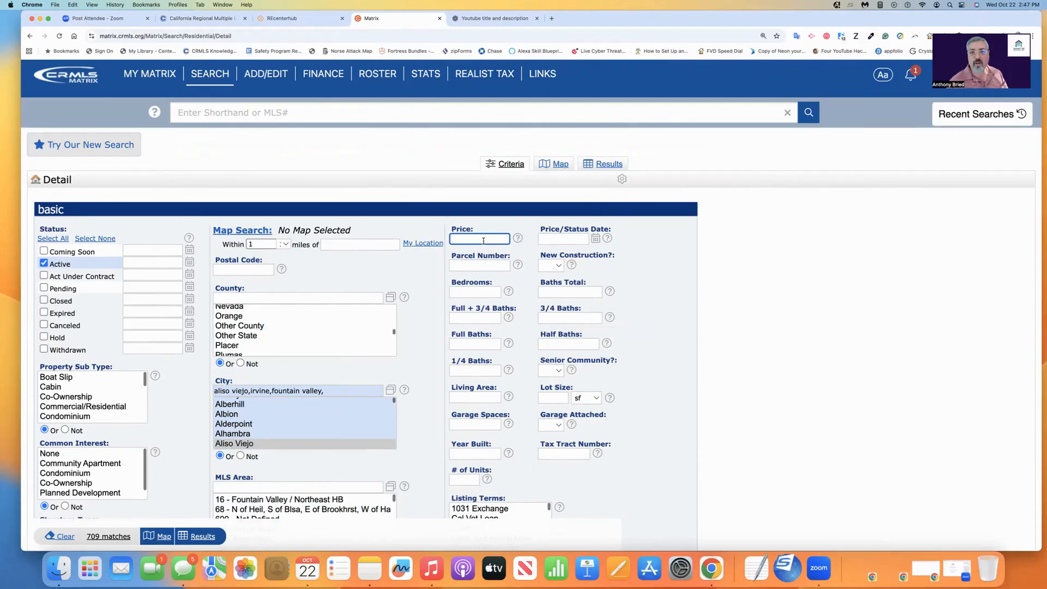
text(1200000)
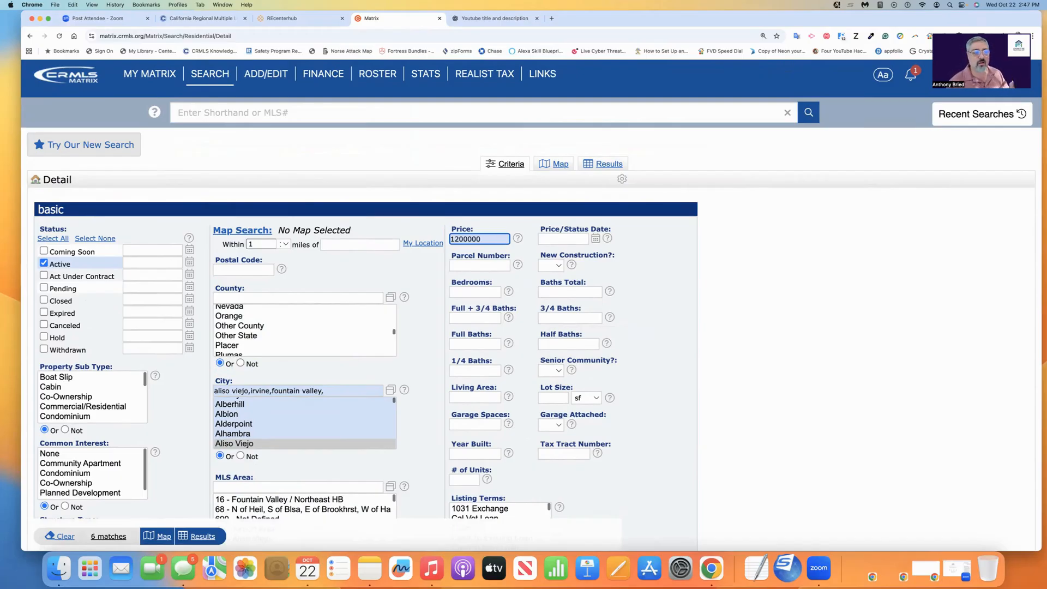
key(BackSpace)
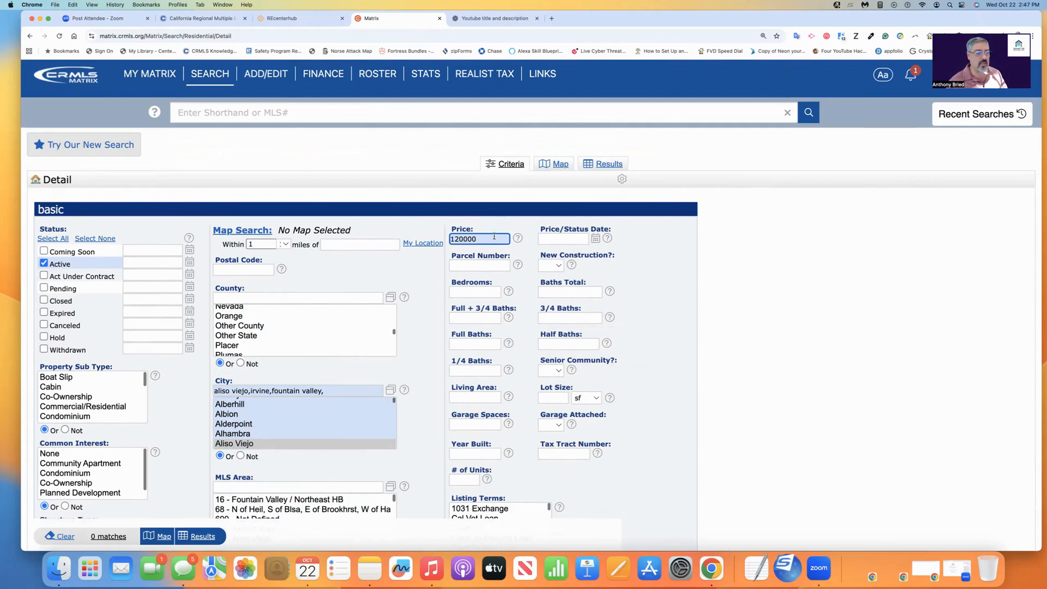
text(0+)
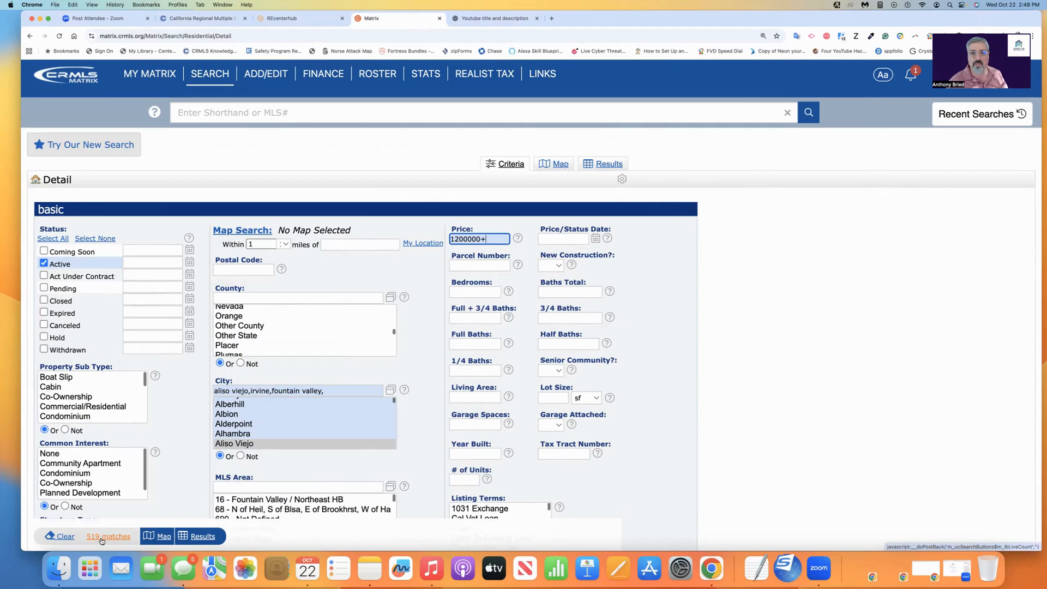
drag(27, 327, 97, 325)
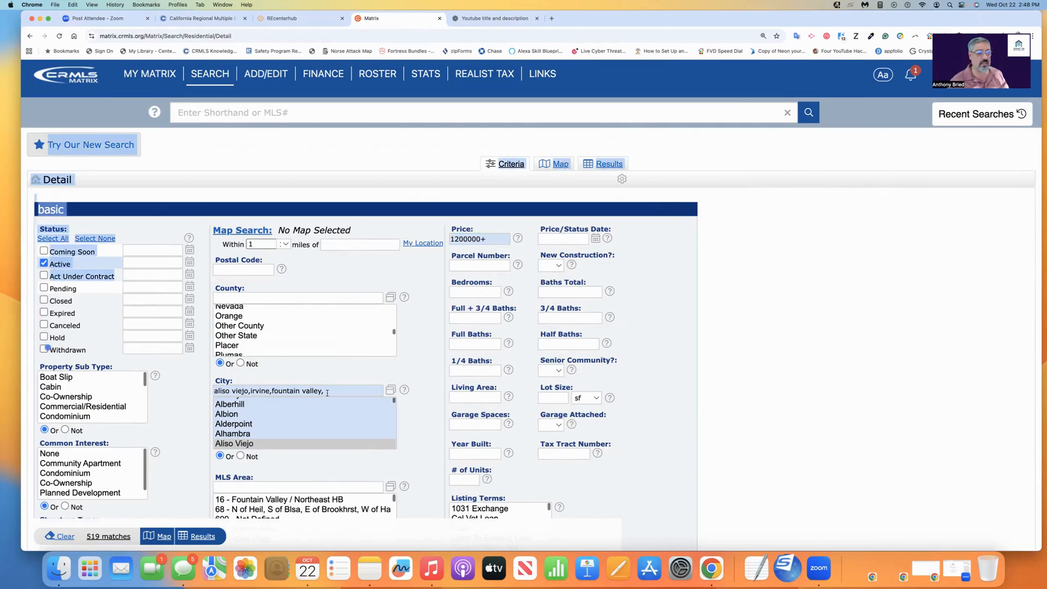
click(484, 240)
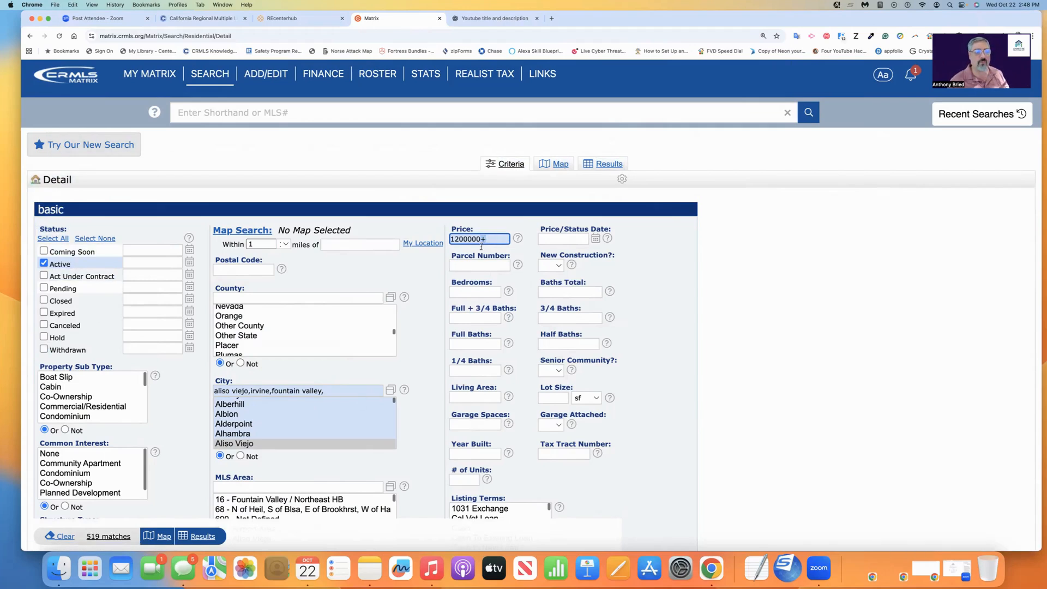
key(BackSpace)
text(-)
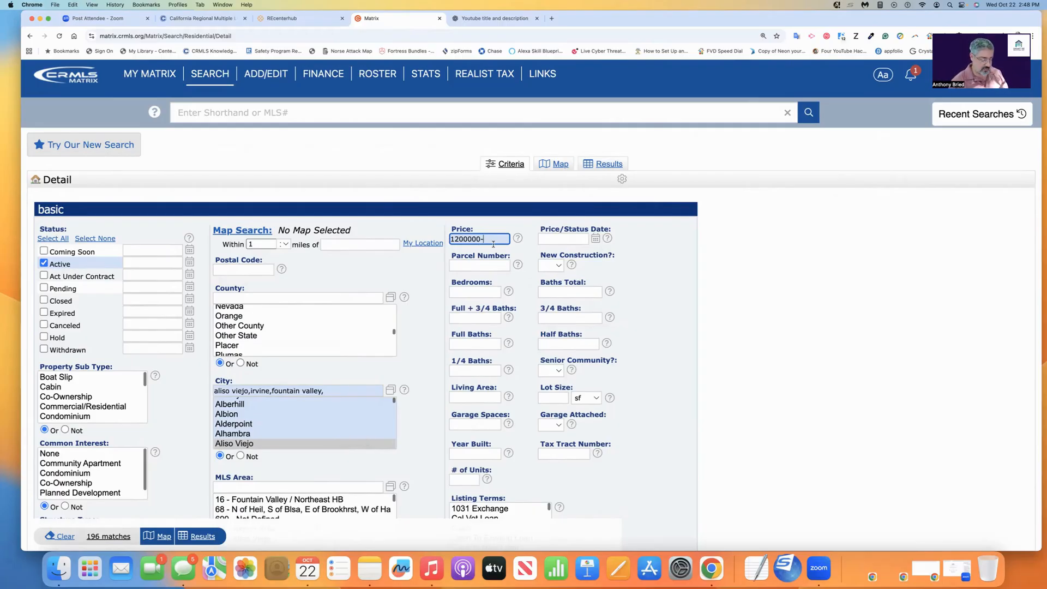
text(15000000)
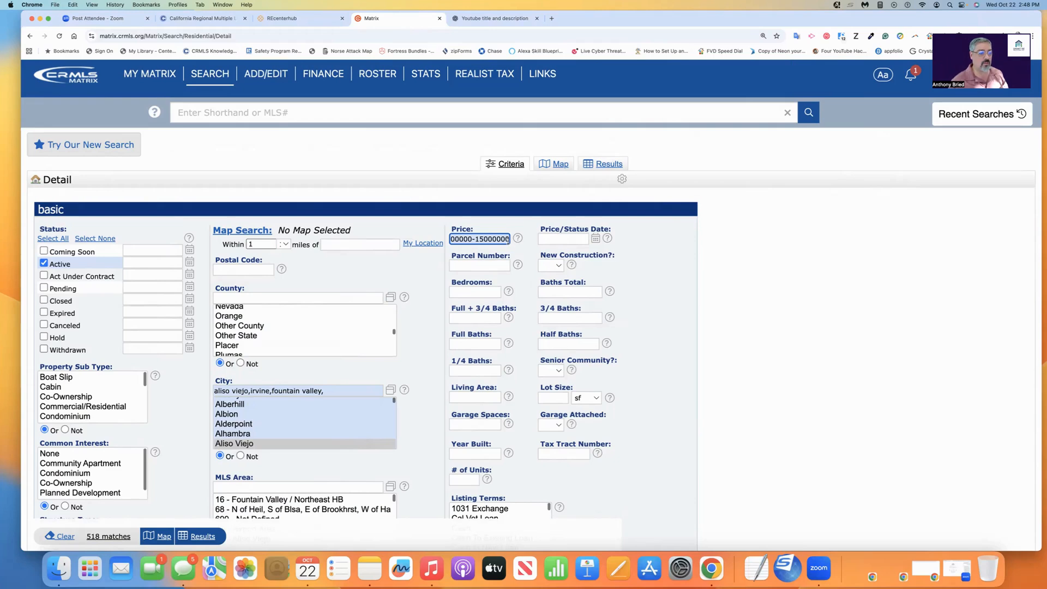
key(BackSpace)
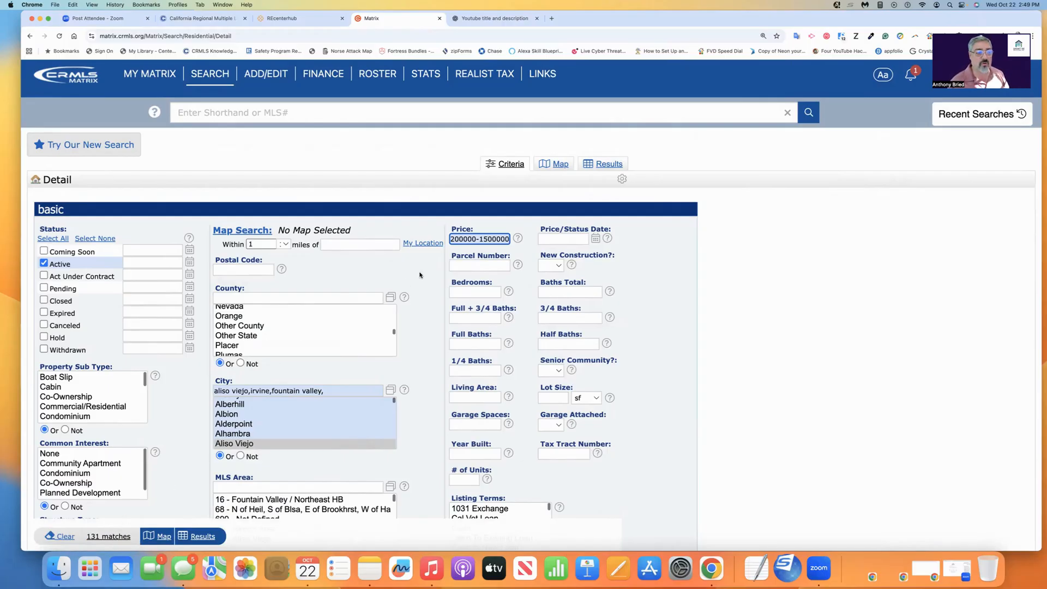
triple_click(458, 238)
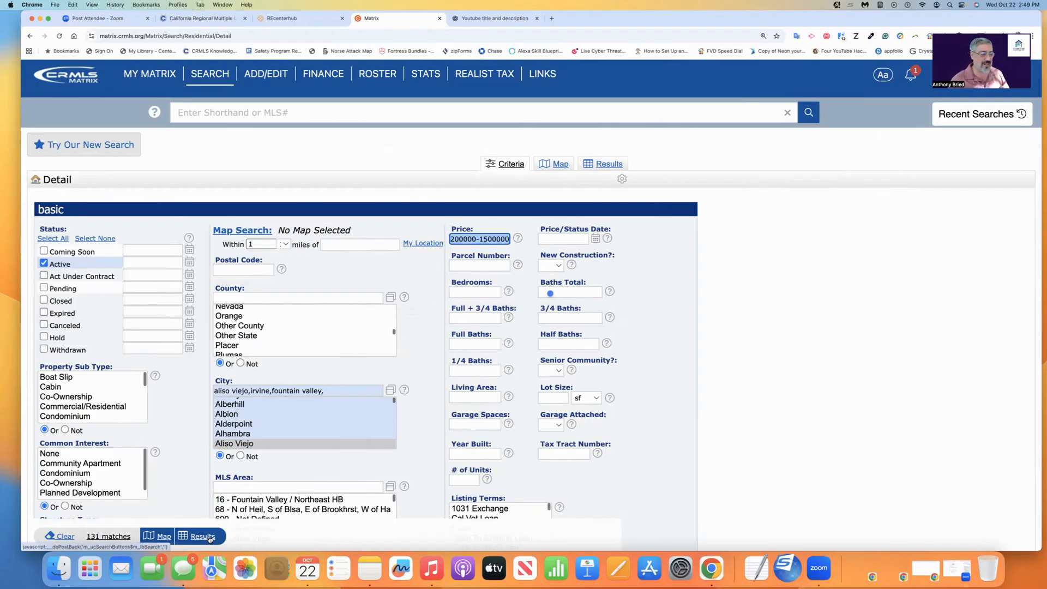
click(208, 538)
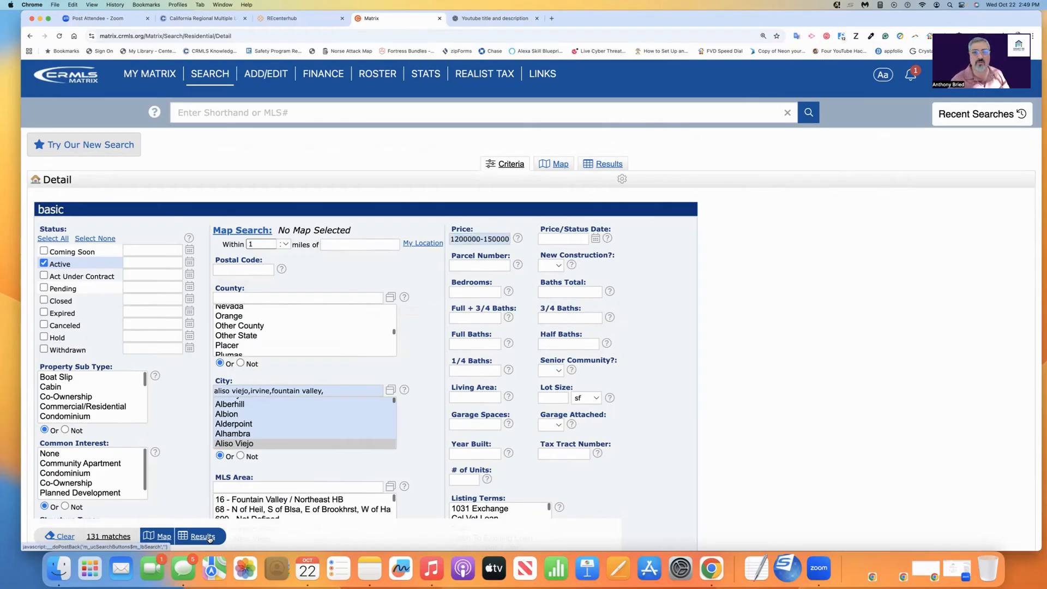